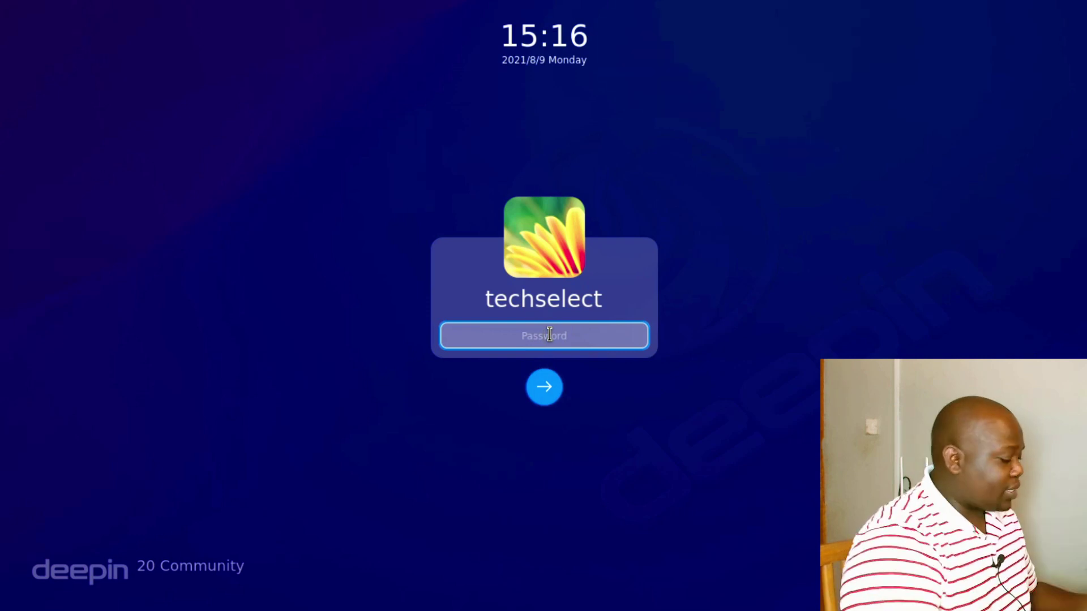
Enter the account password at the login screen and submit it to log in
text(*********)
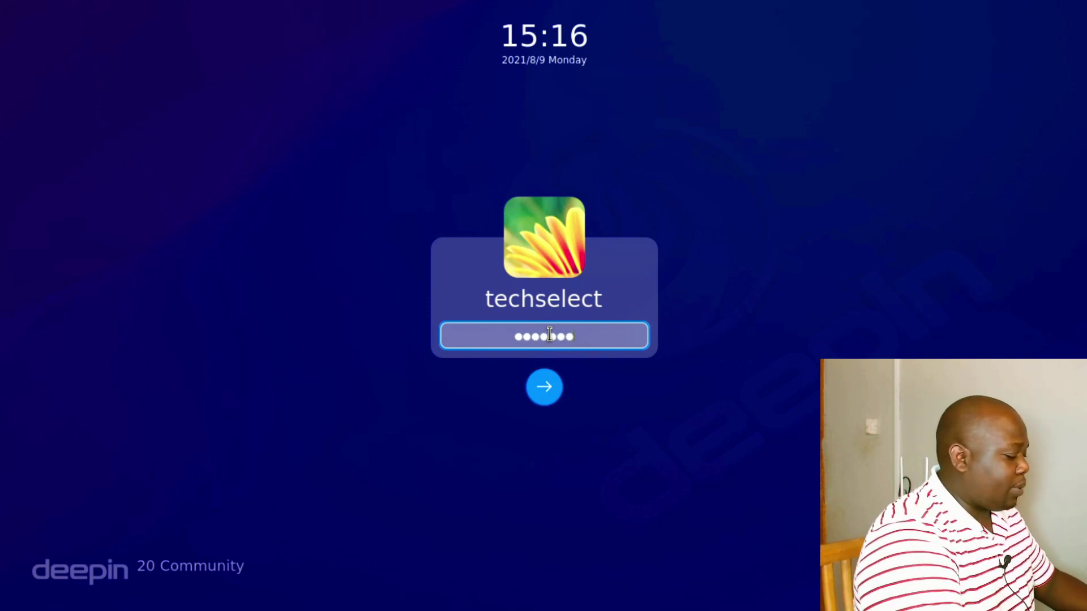
key(Return)
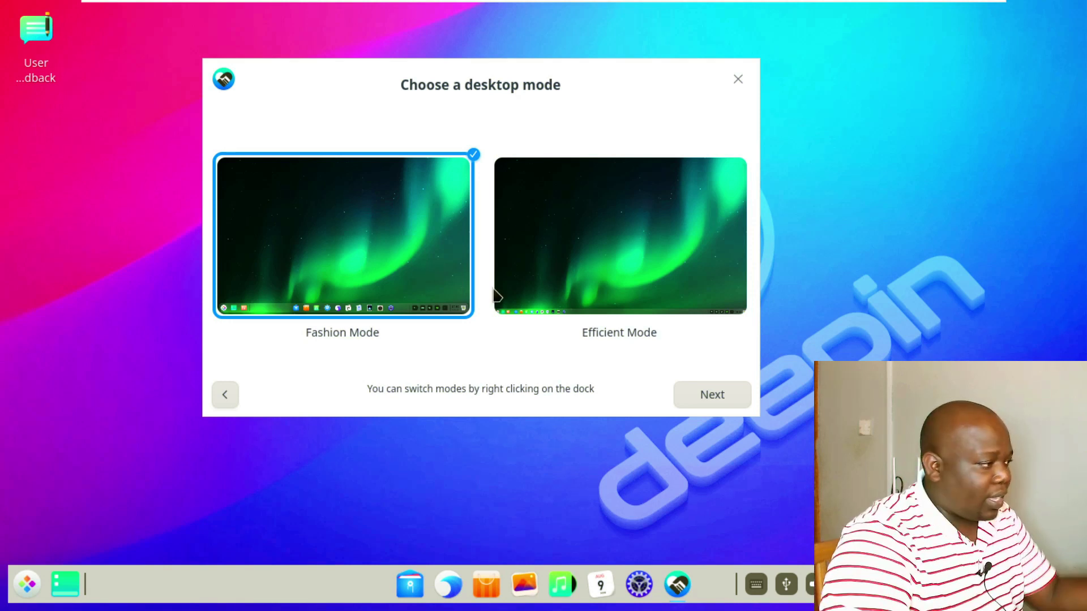
Choose Efficient Mode for the dock and Effect Mode as the running mode in the wizard
click(571, 280)
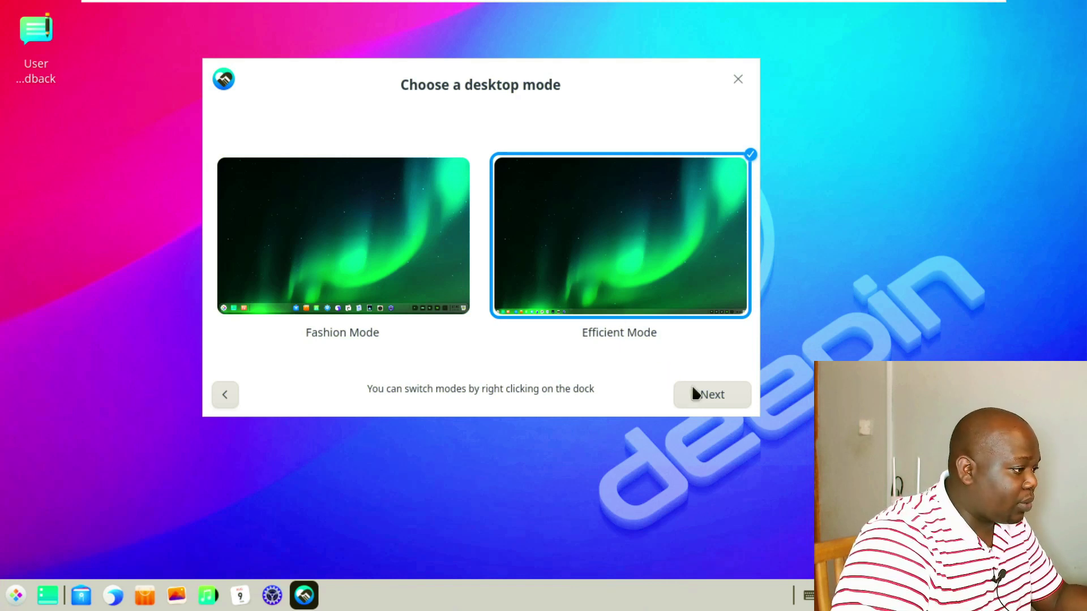
click(704, 398)
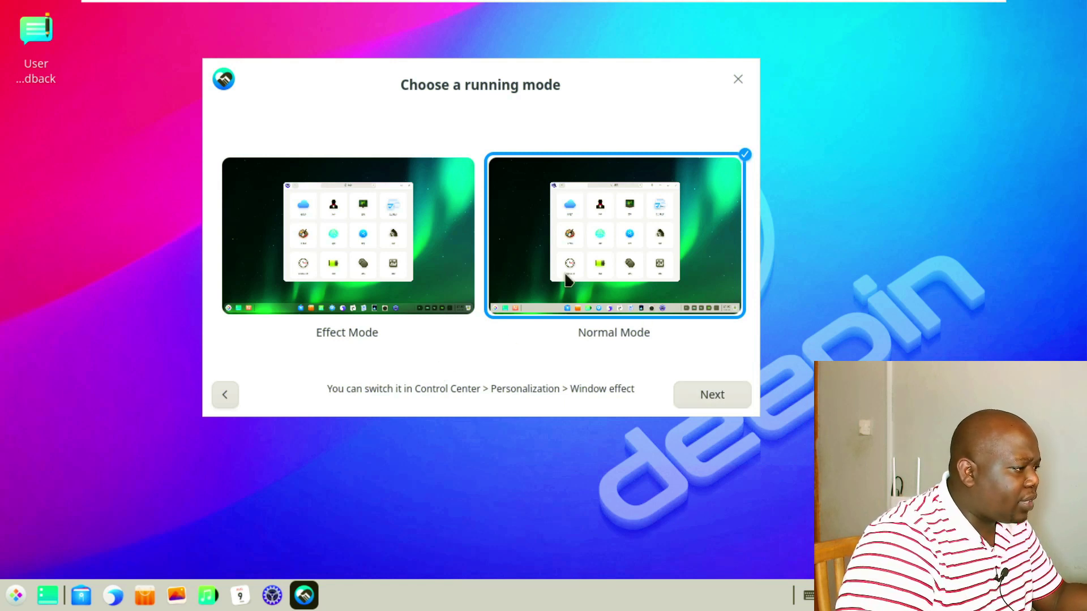
click(401, 245)
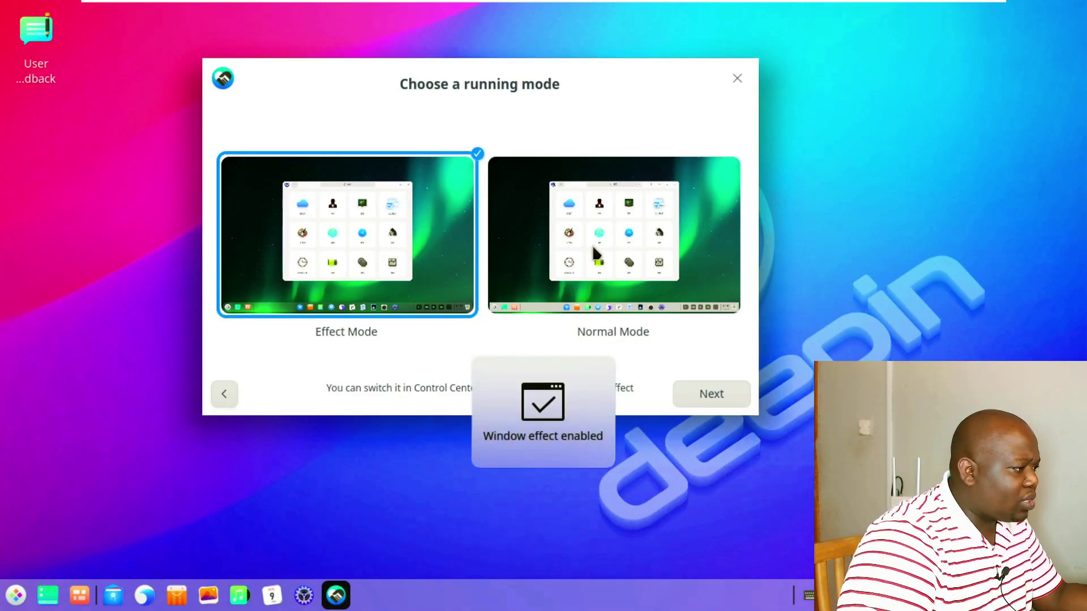
click(618, 247)
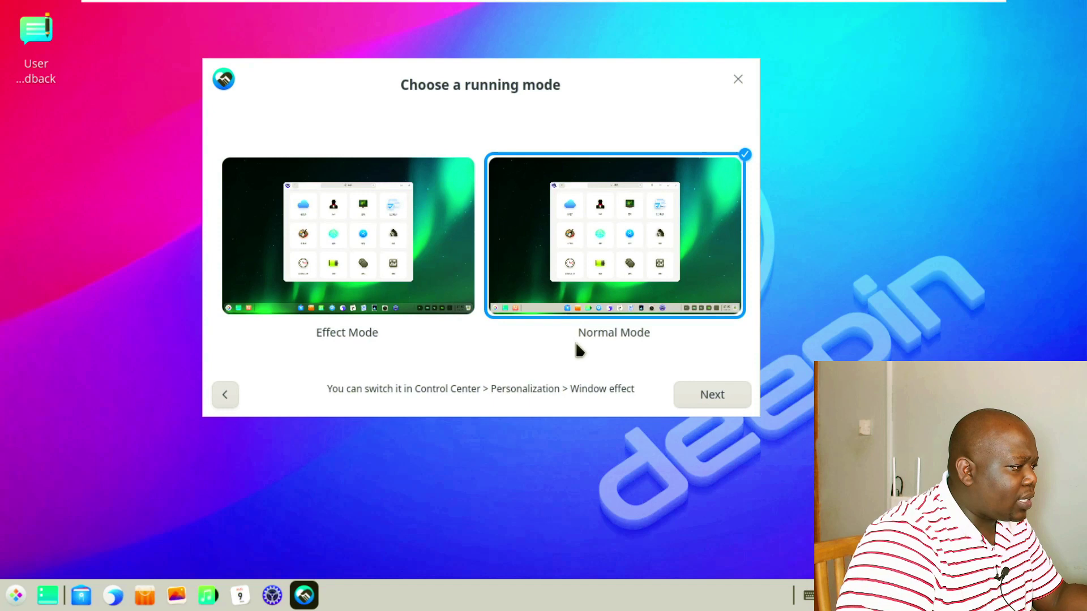
click(402, 255)
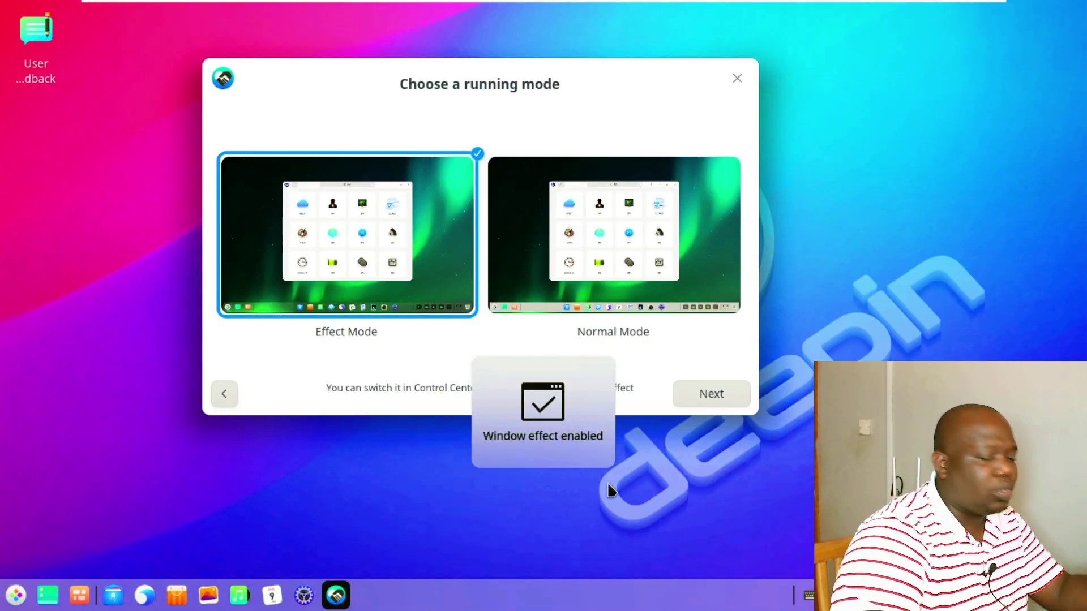
click(702, 399)
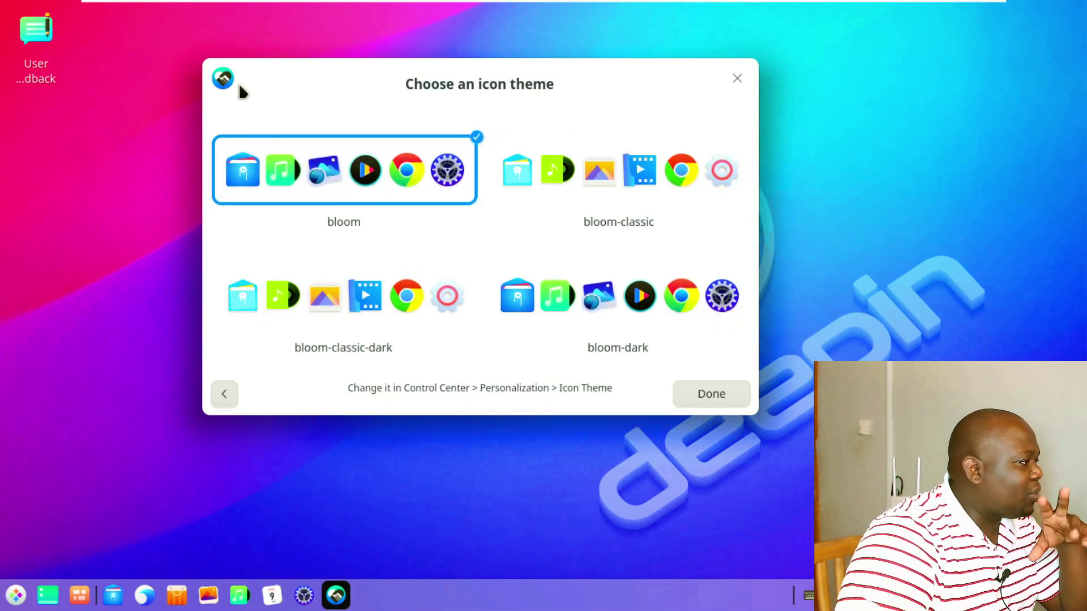
Select the bloom-classic icon theme and finish the wizard with Done
drag(206, 60, 181, 53)
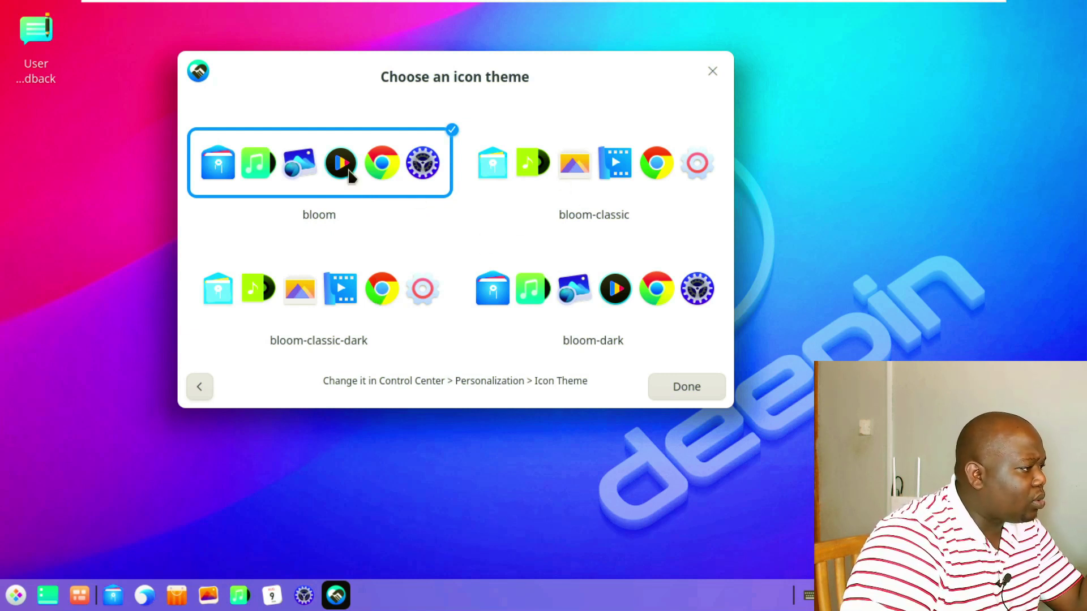
click(556, 169)
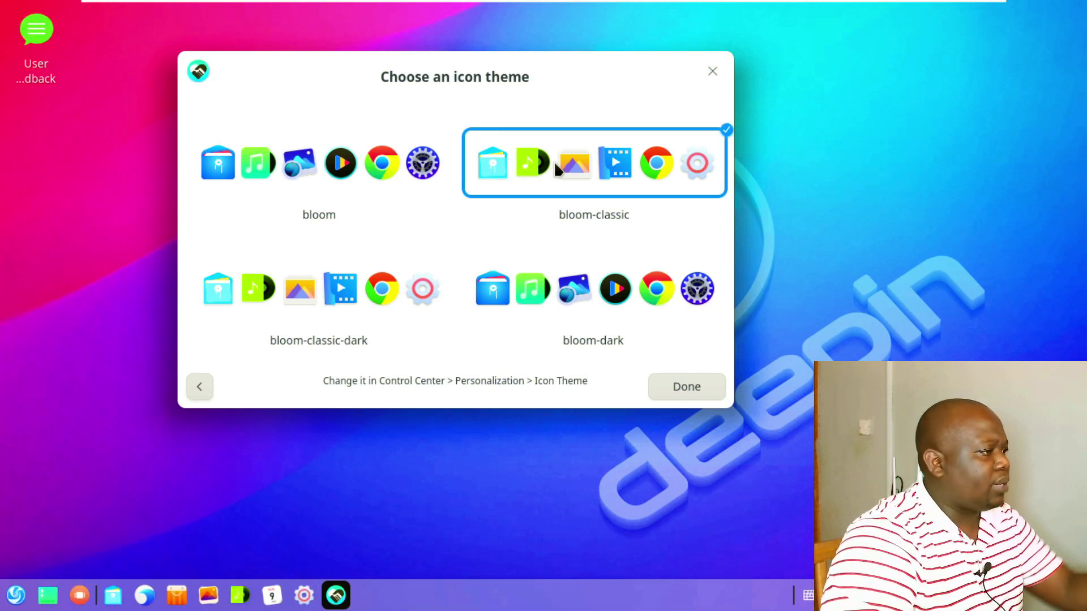
click(673, 385)
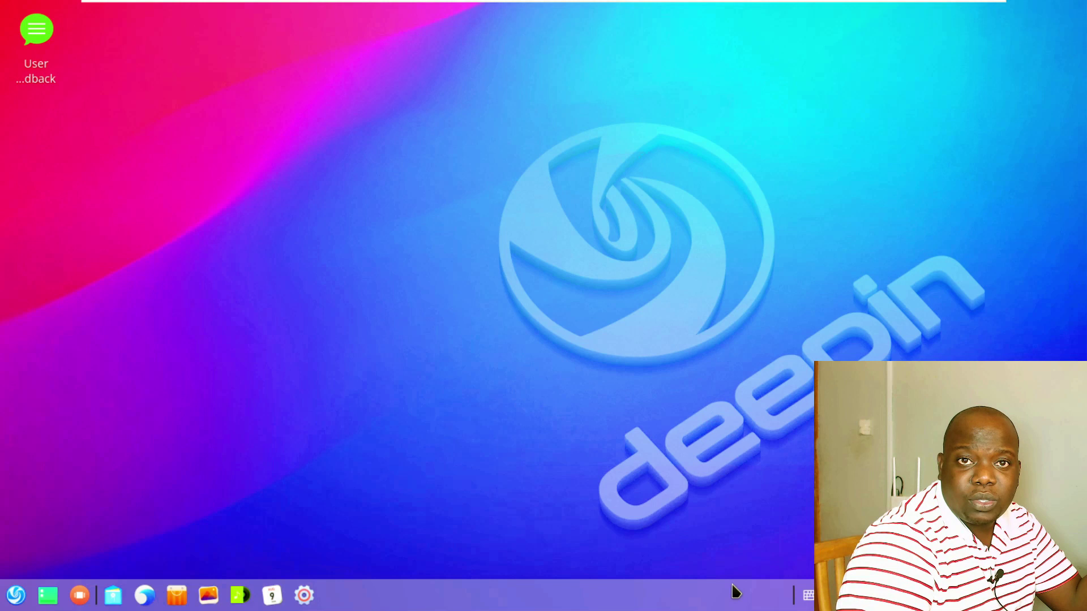
click(16, 595)
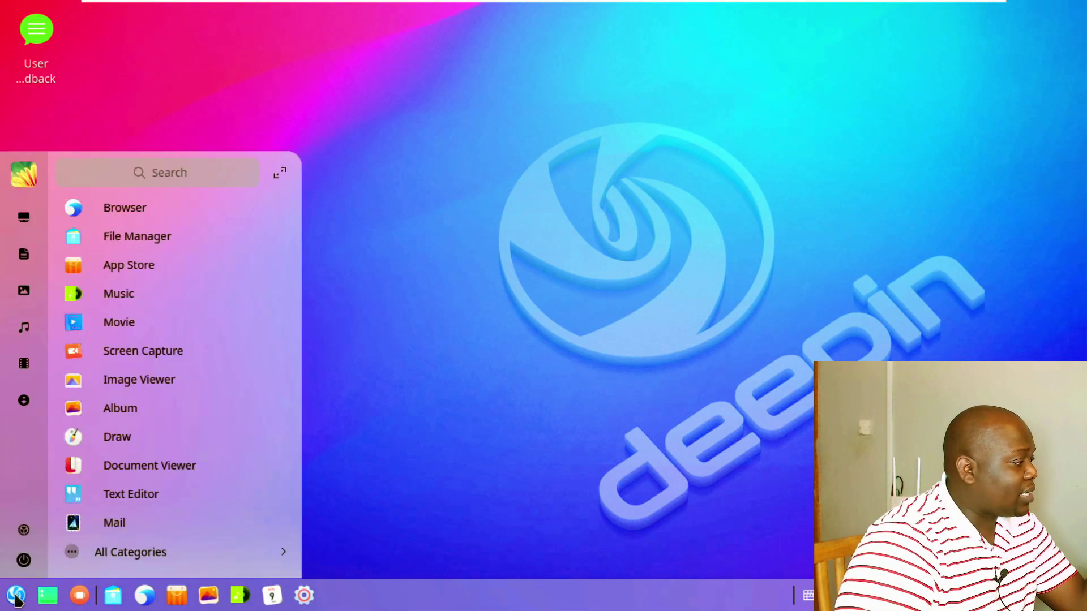
click(513, 232)
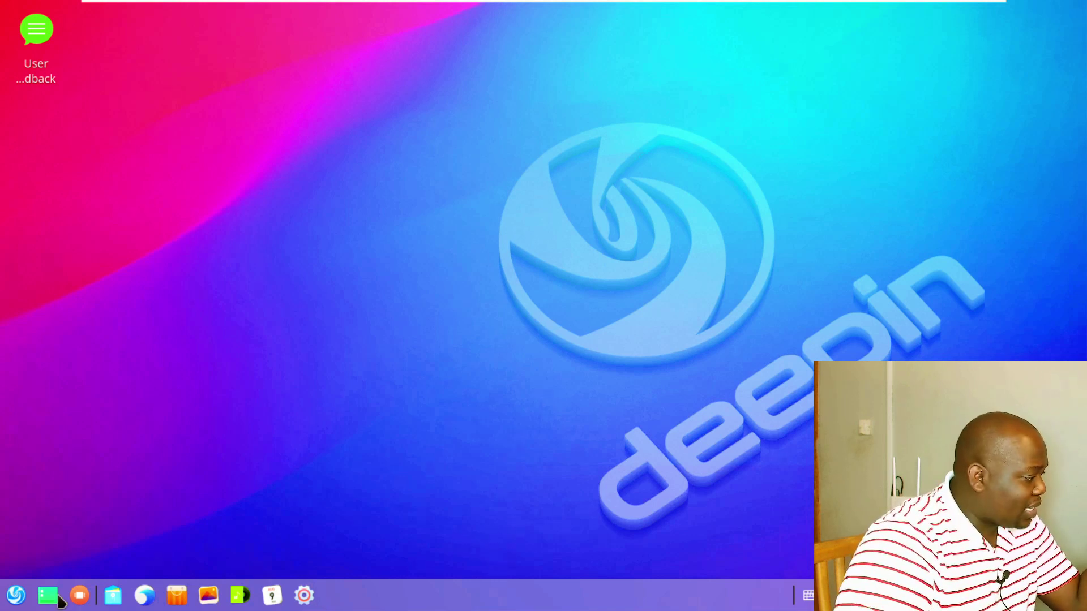
click(20, 600)
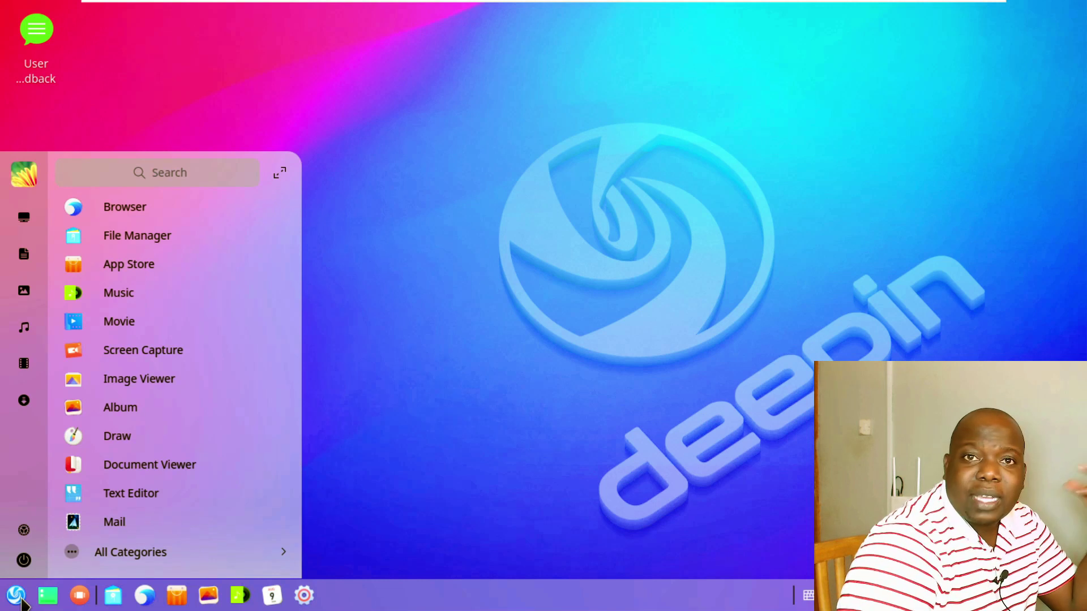
click(359, 290)
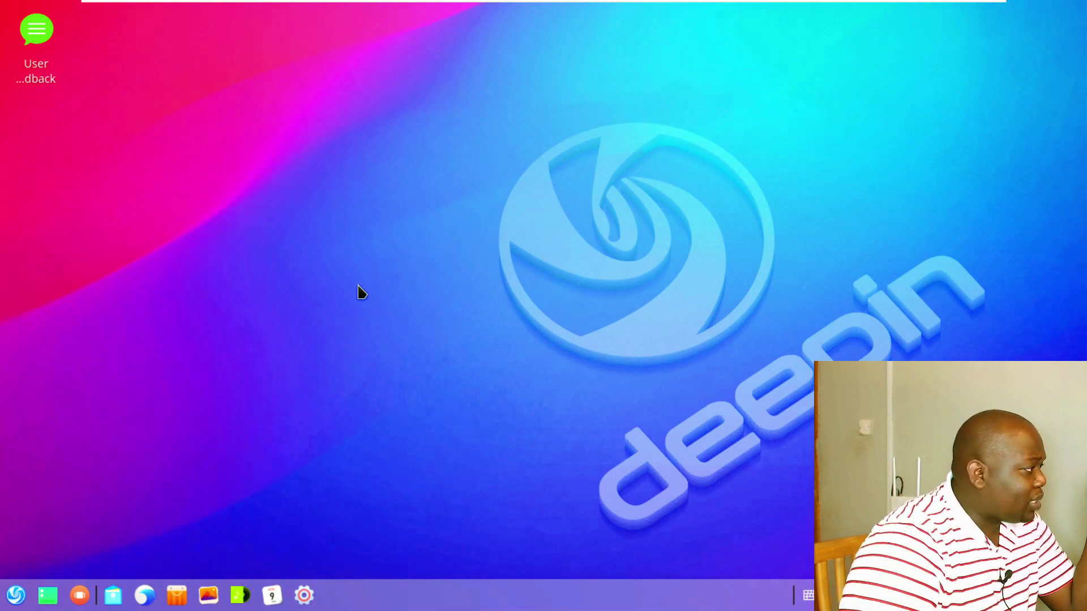
click(17, 601)
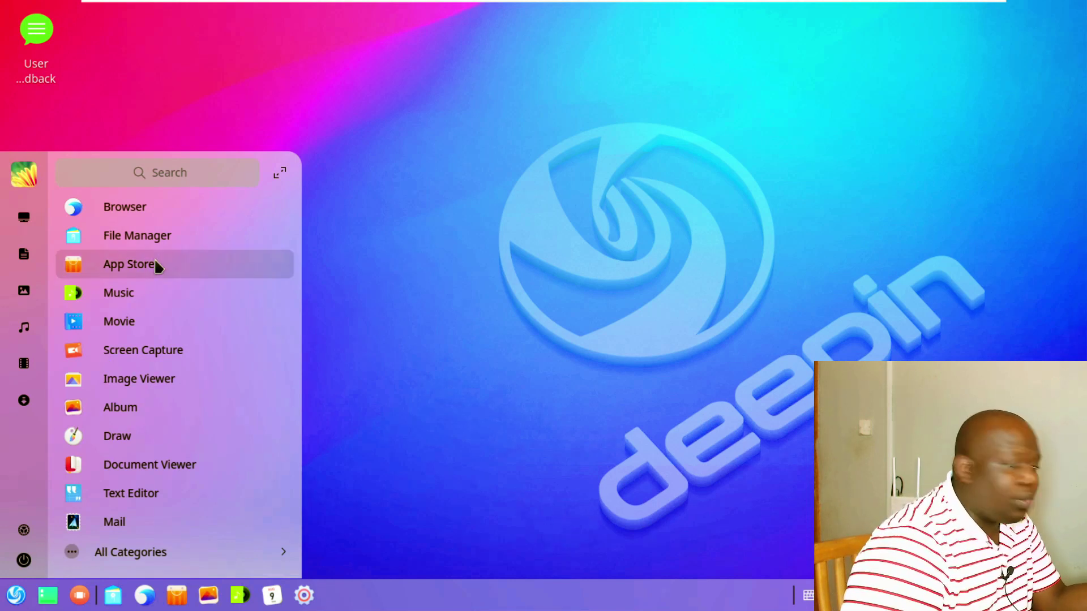
click(146, 551)
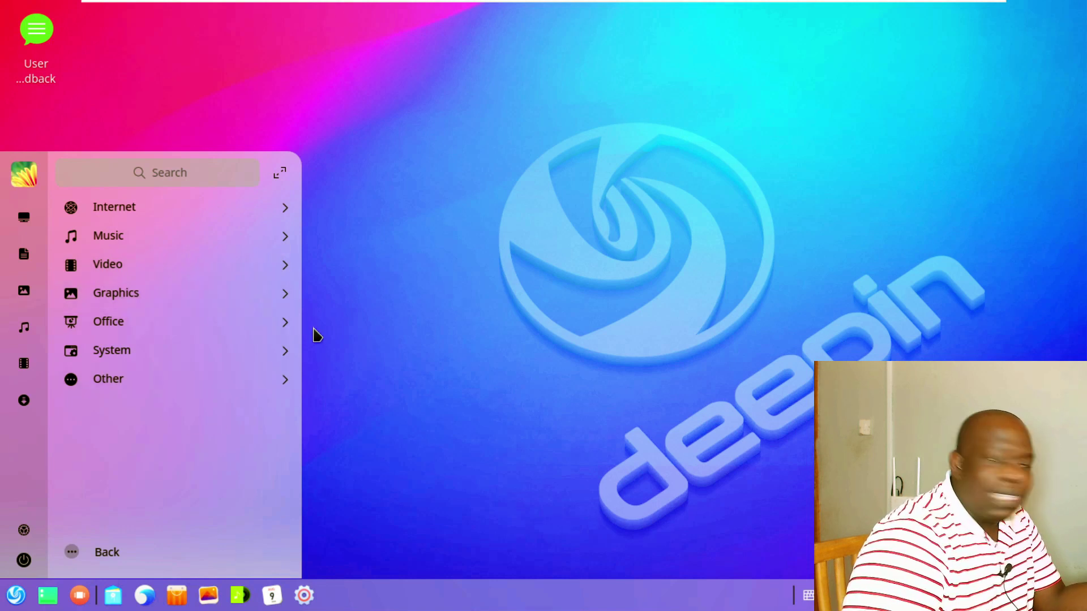
click(100, 551)
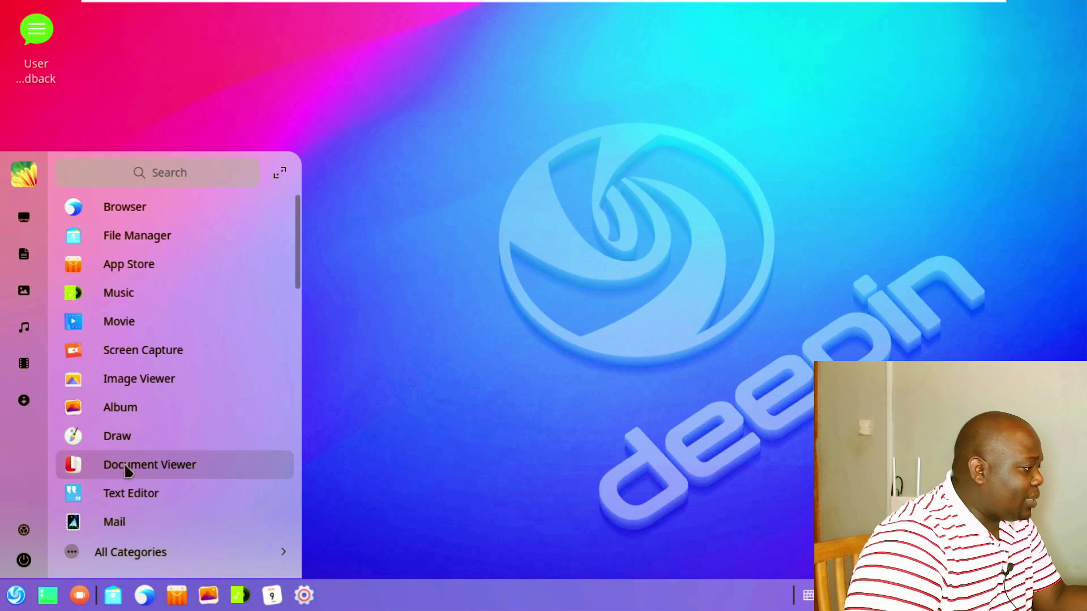
click(437, 177)
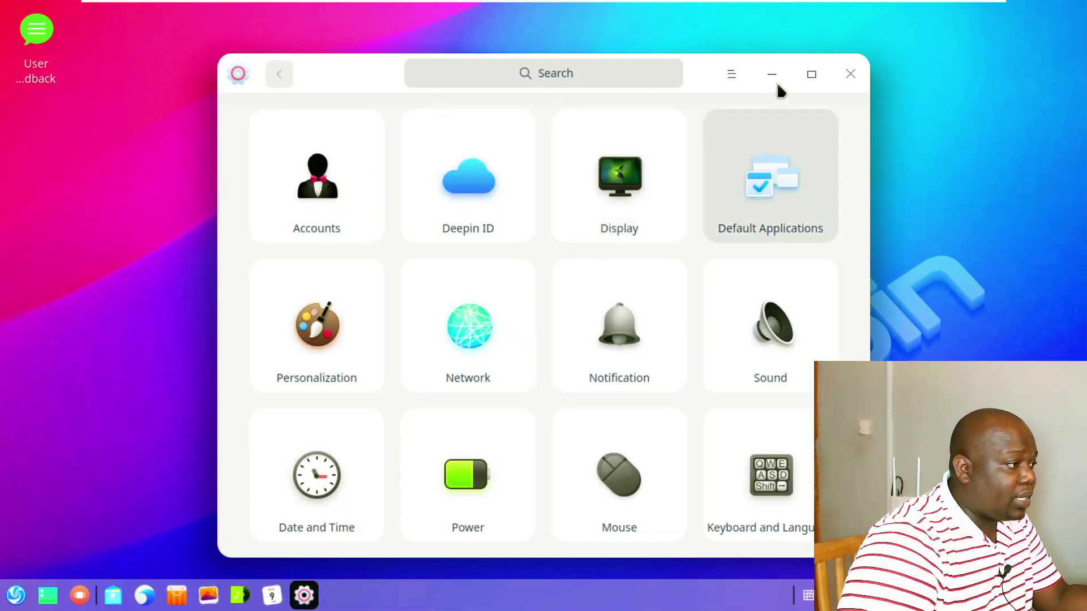
click(849, 73)
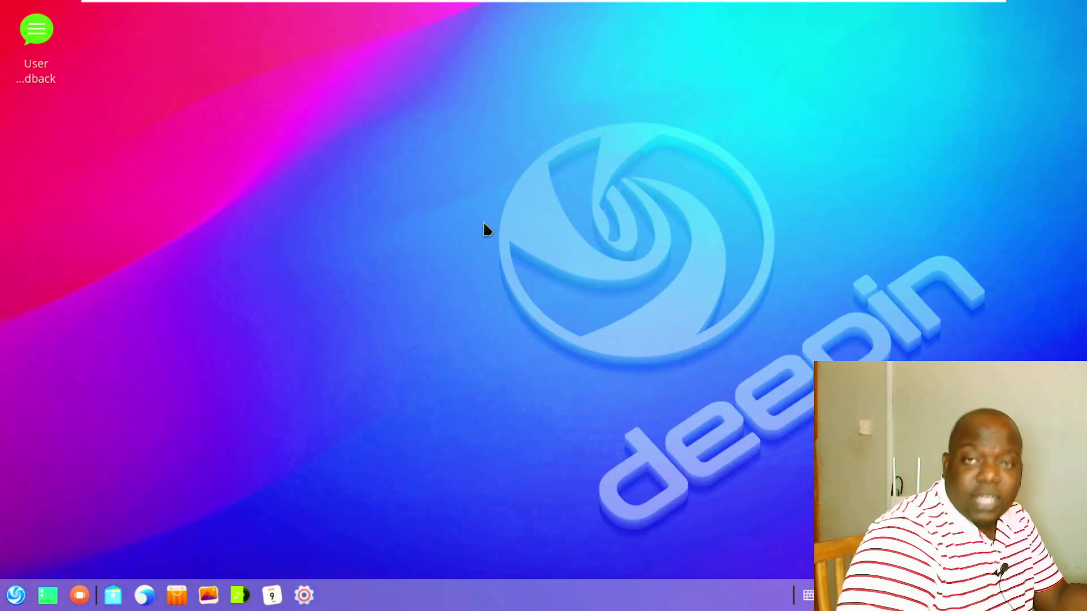
click(16, 594)
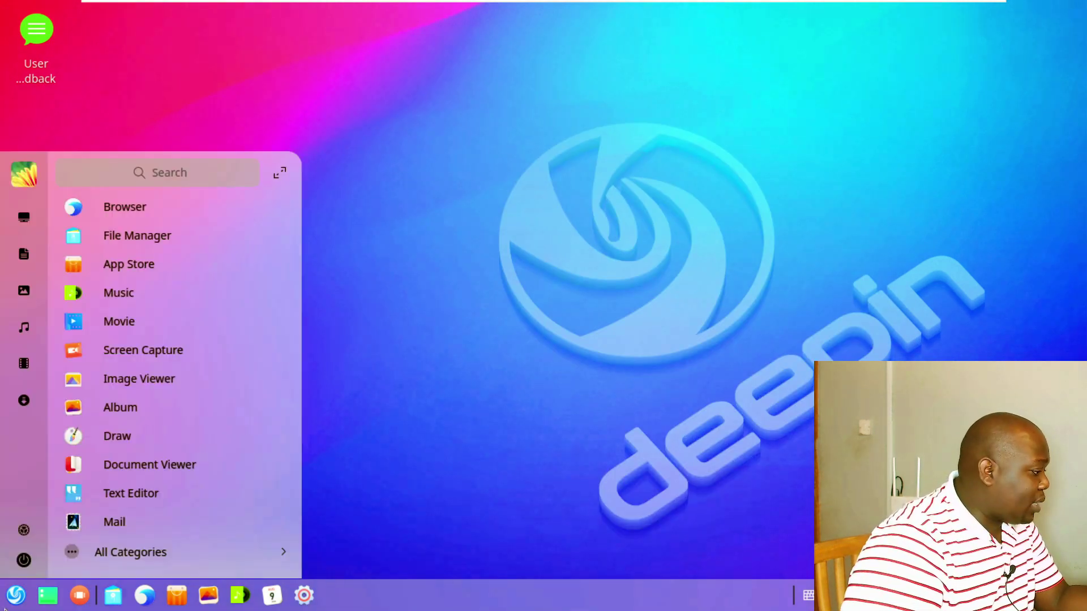
scroll(192, 509, down, 3)
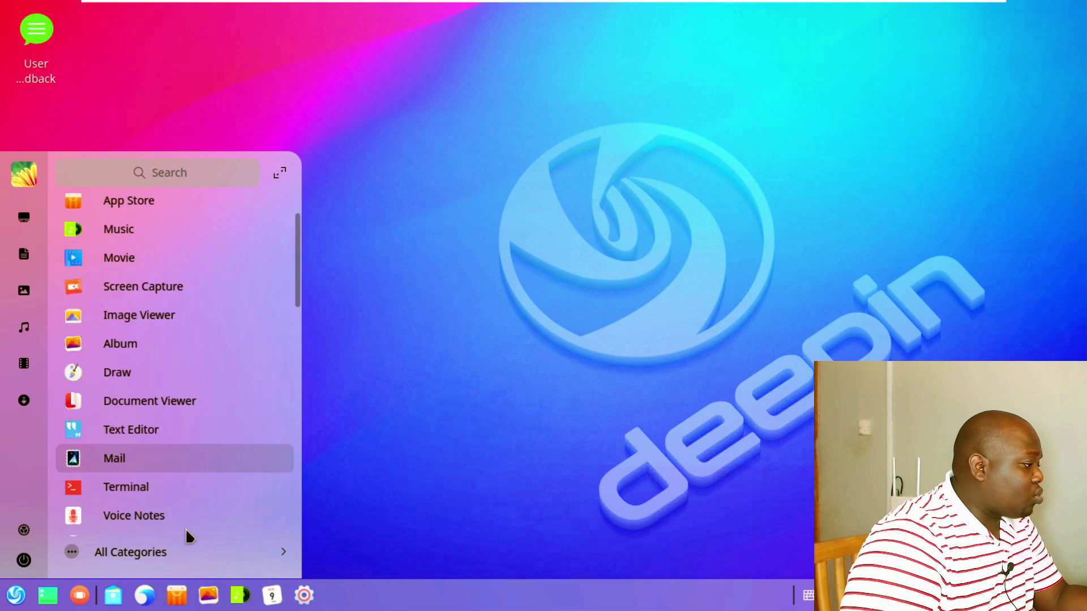
click(178, 553)
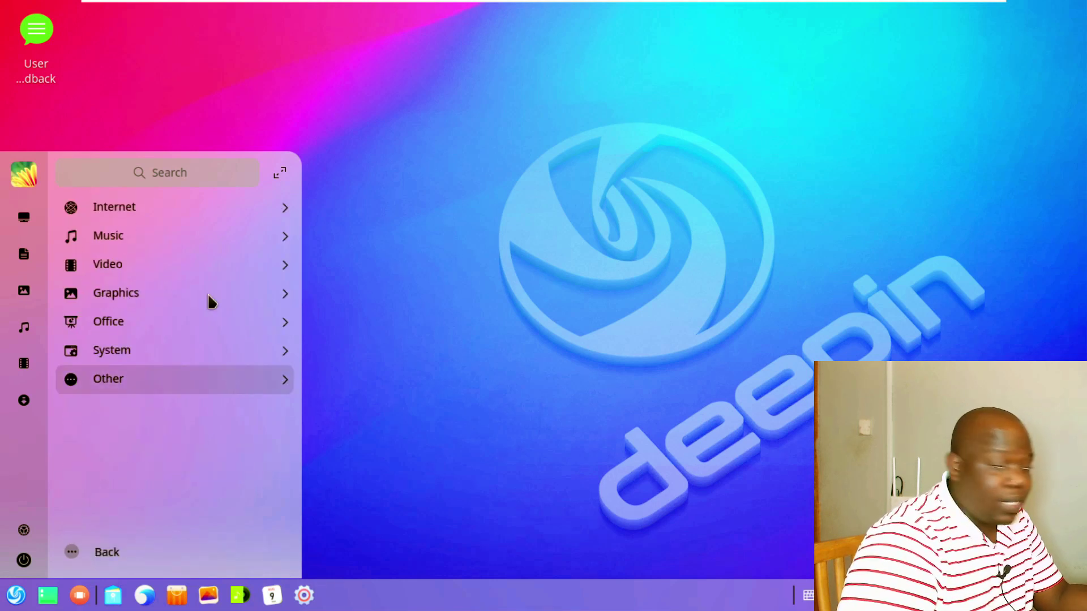
click(198, 386)
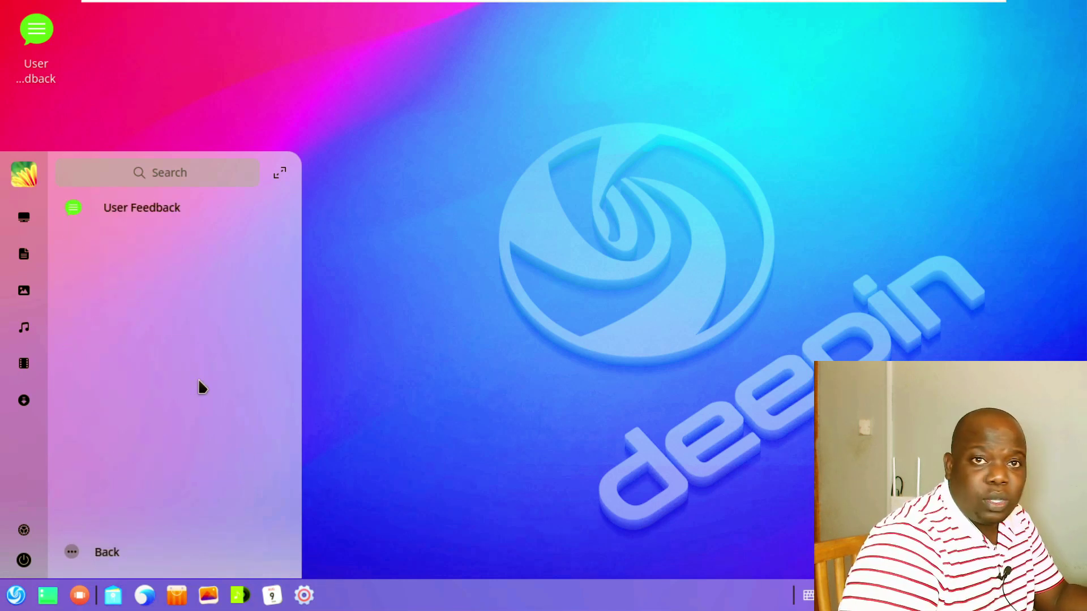
click(444, 143)
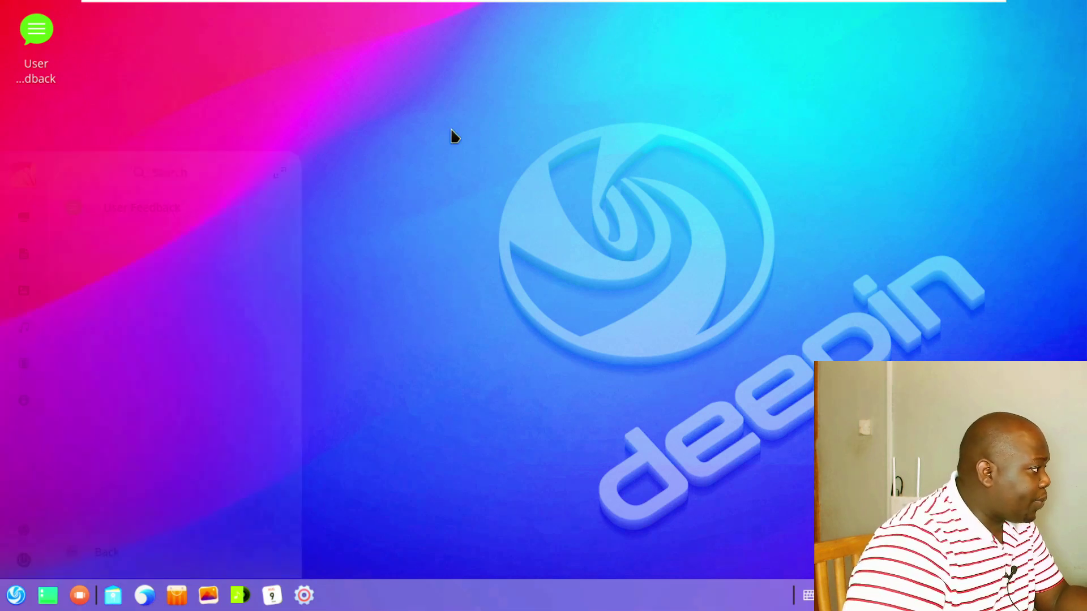
Choose Wallpaper and Screensaver from the desktop's right-click menu
right_click(226, 106)
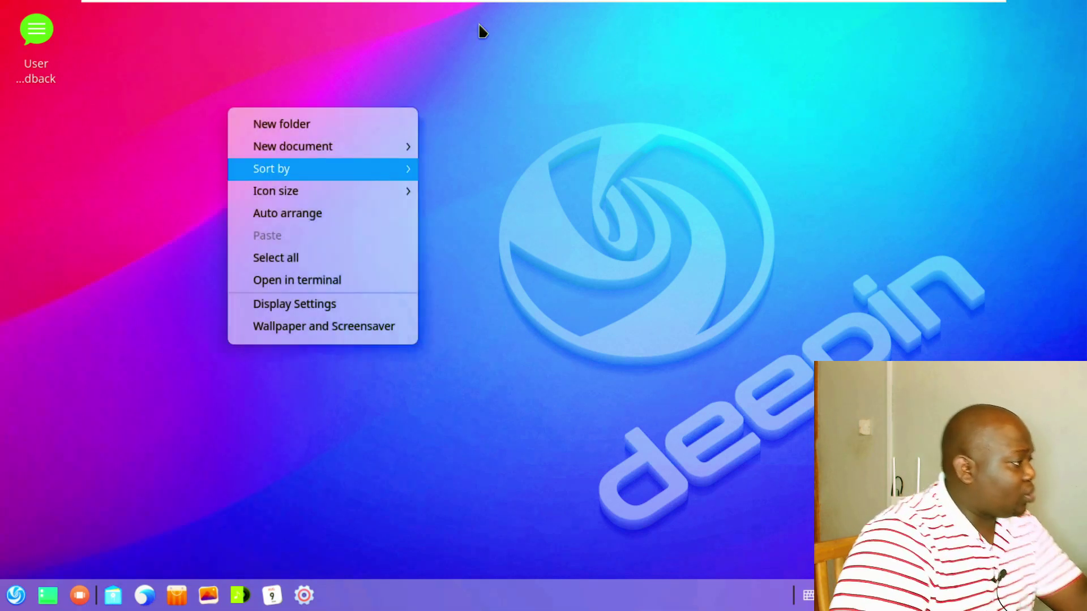
click(486, 107)
right_click(447, 102)
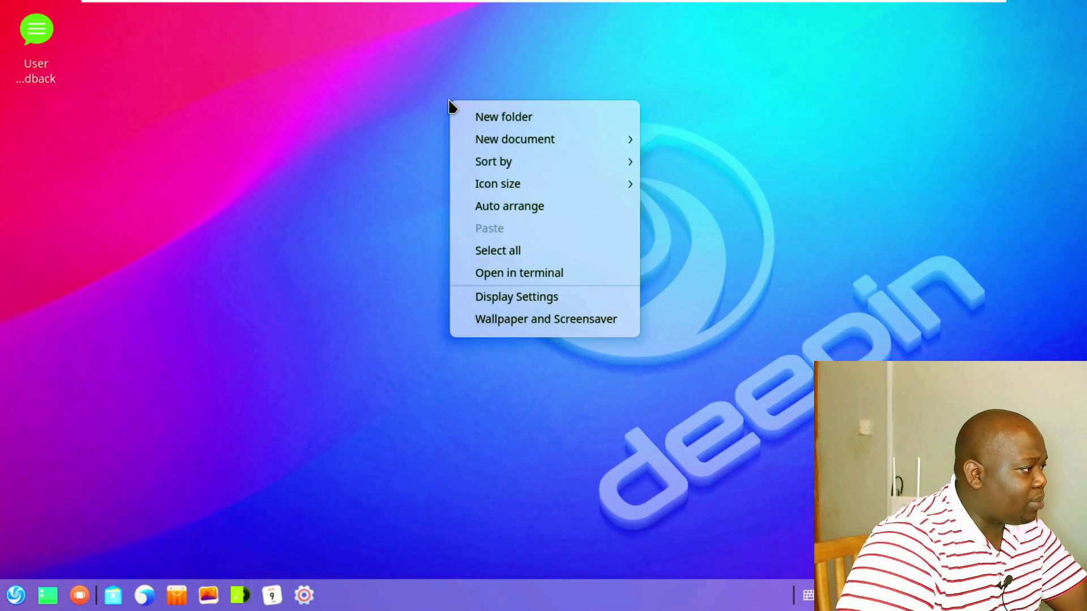
click(433, 98)
right_click(433, 99)
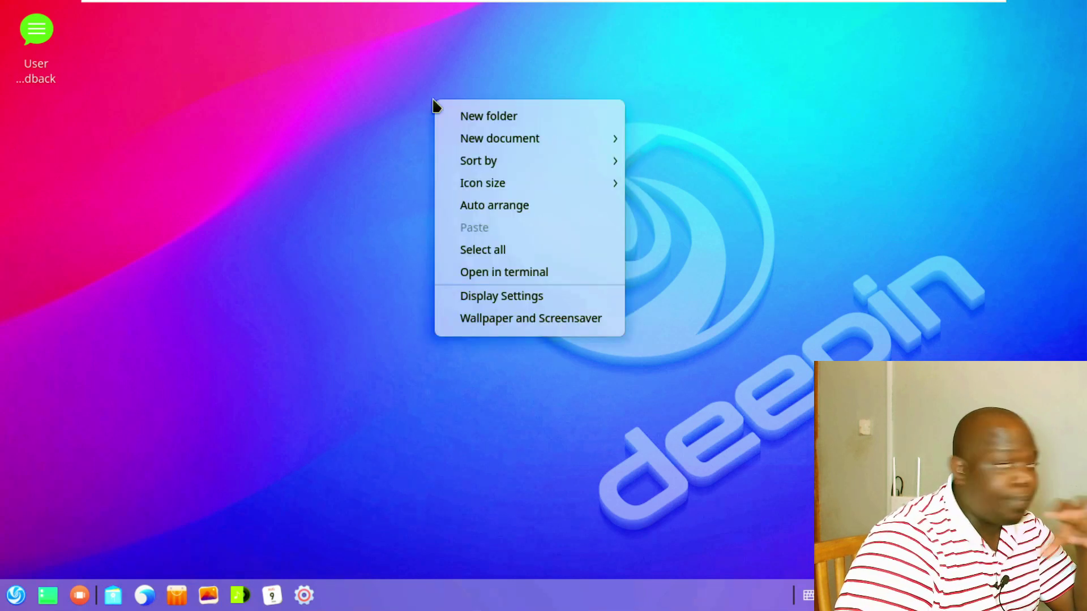
mouse_move(498, 138)
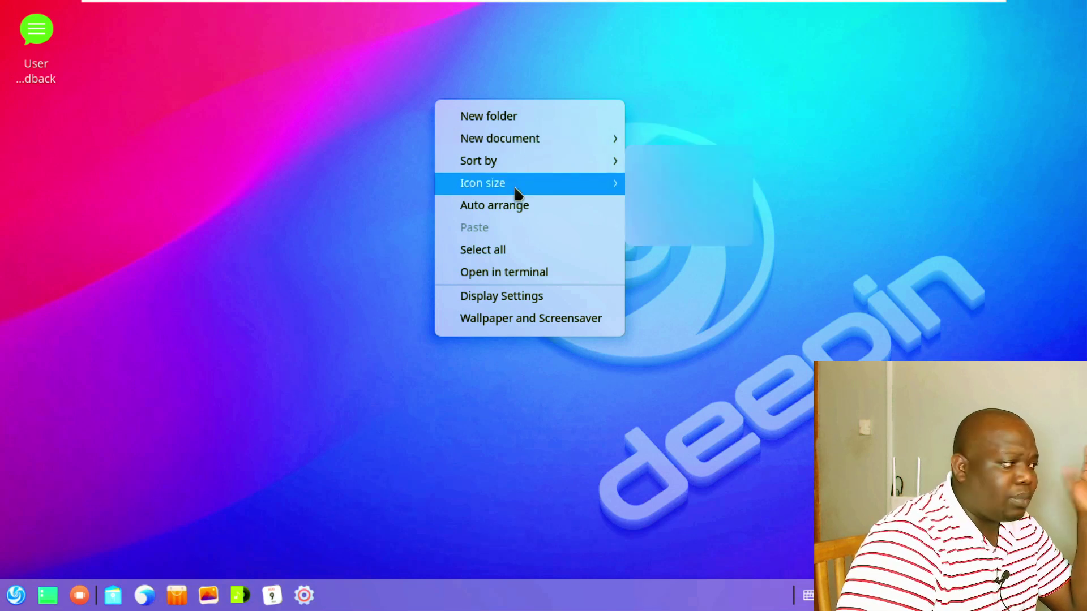
mouse_move(532, 161)
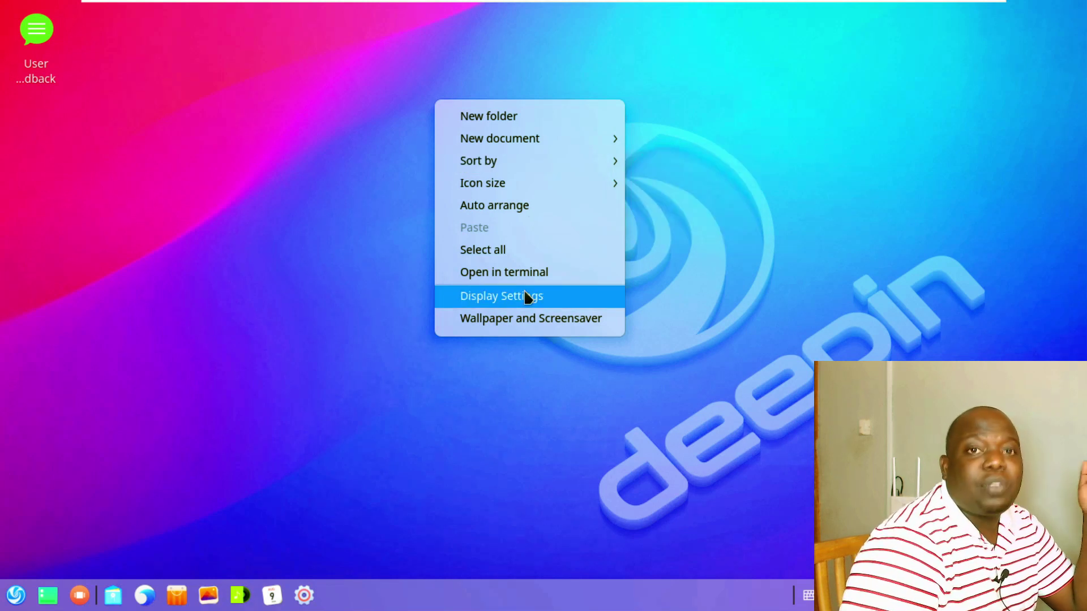
click(530, 319)
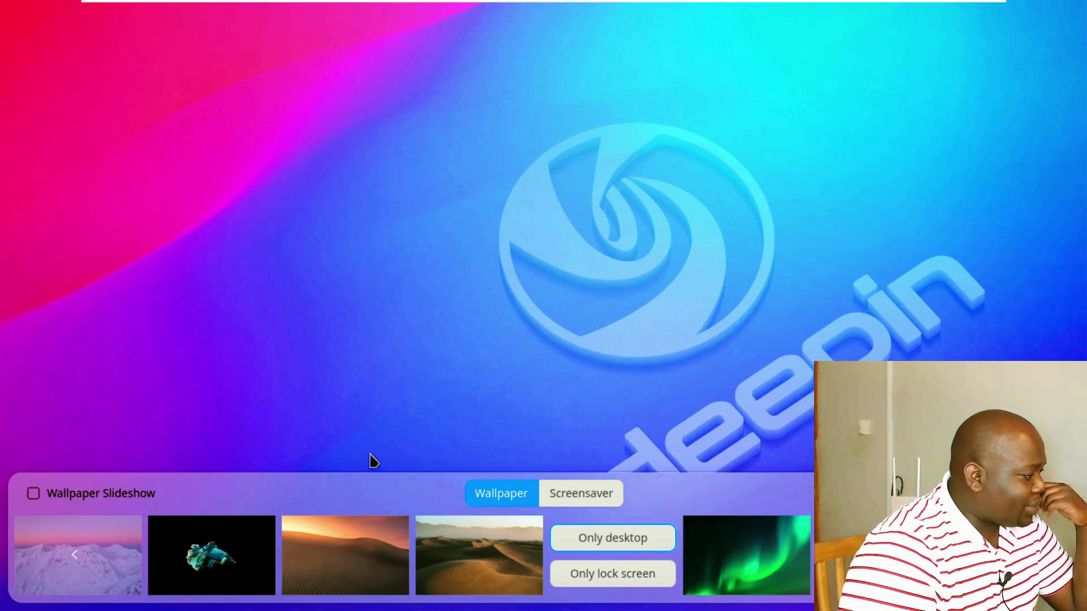
Try the betta fish, starry dune, autumn forest and purple sunset wallpapers, keeping the icy-shore sunset
click(251, 547)
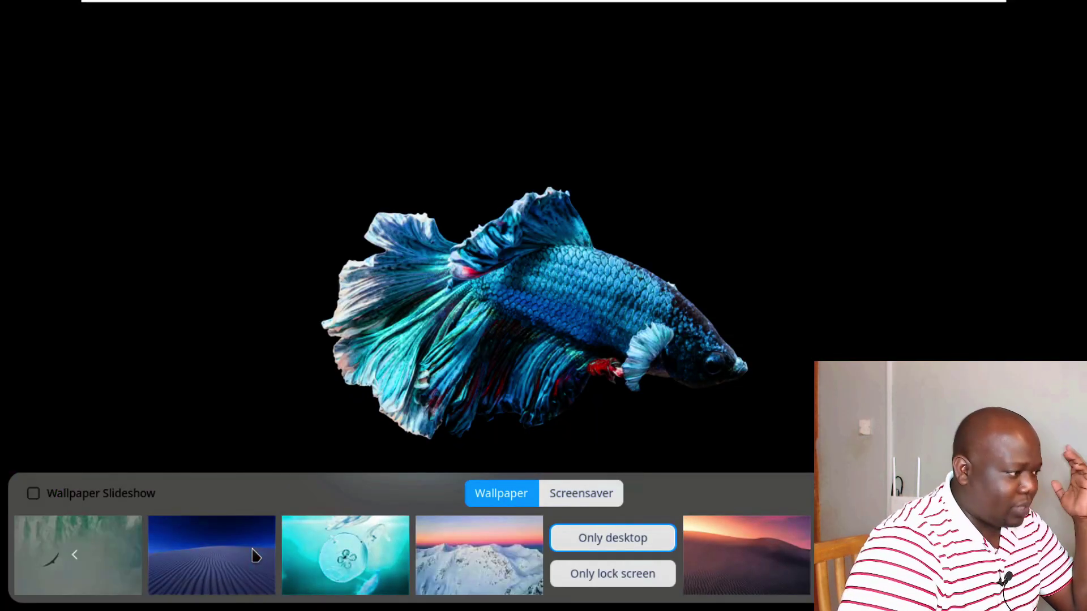
click(247, 553)
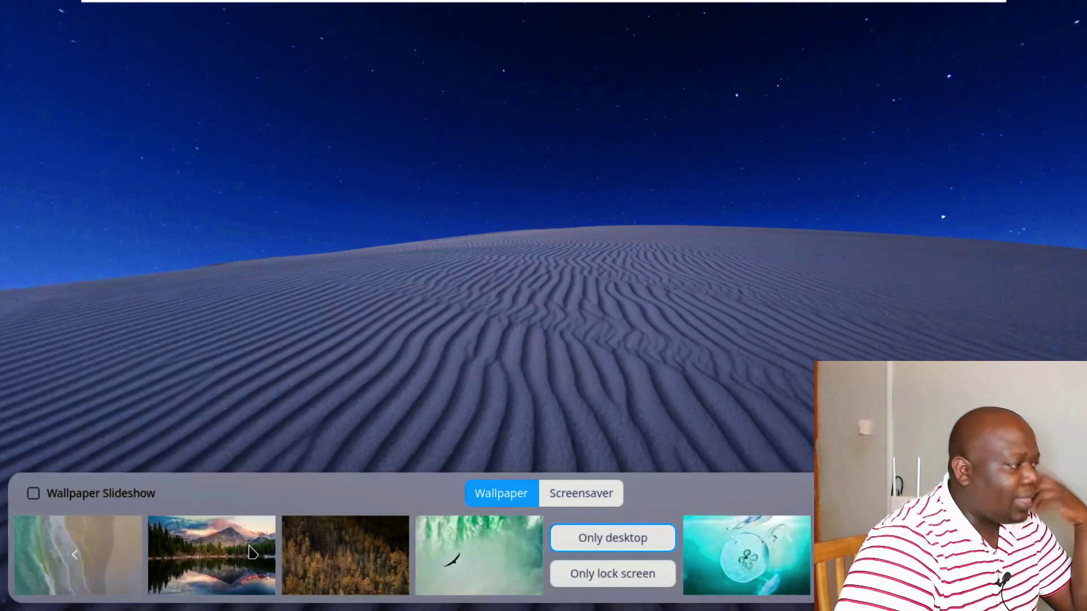
click(331, 552)
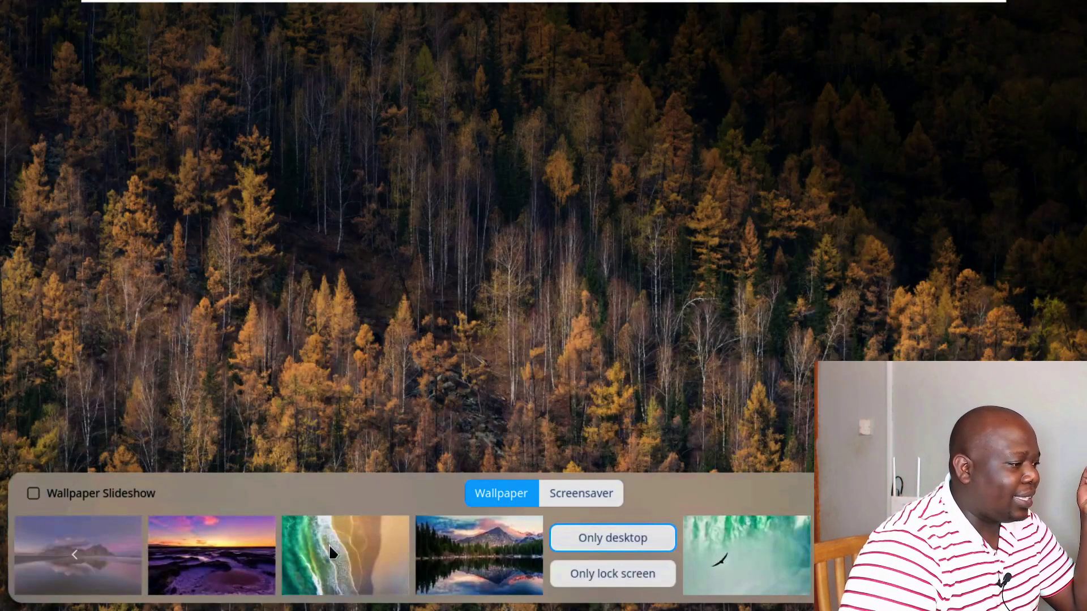
click(248, 558)
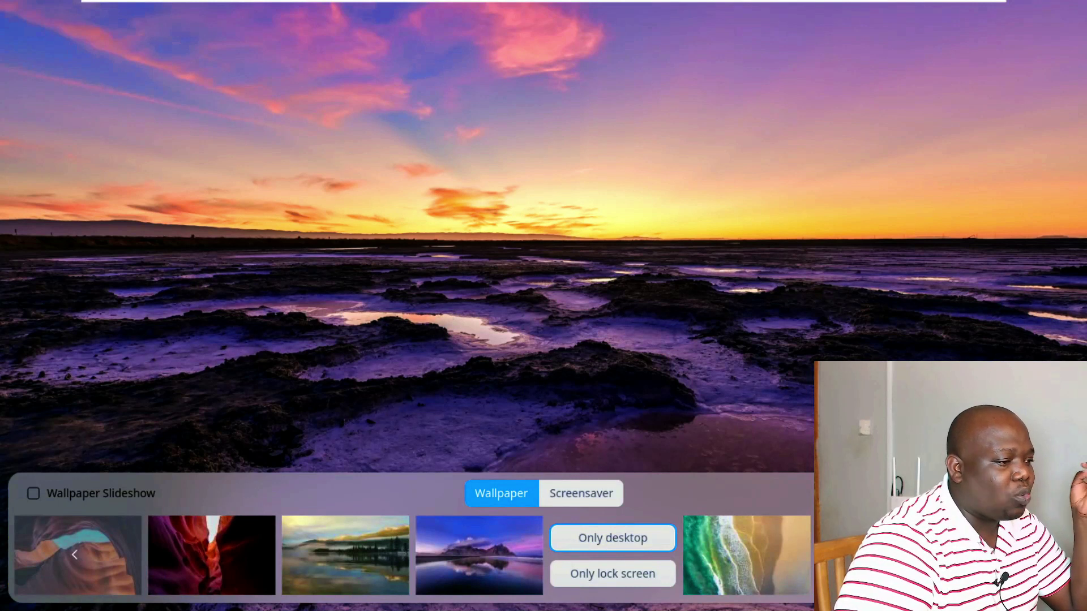
scroll(411, 555, down, 5)
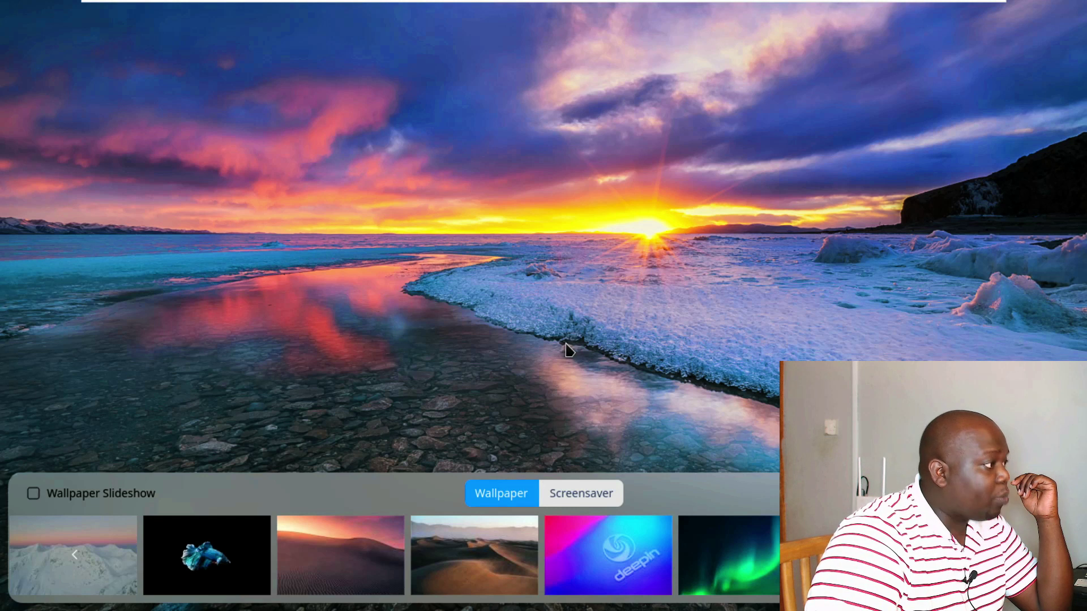
click(670, 208)
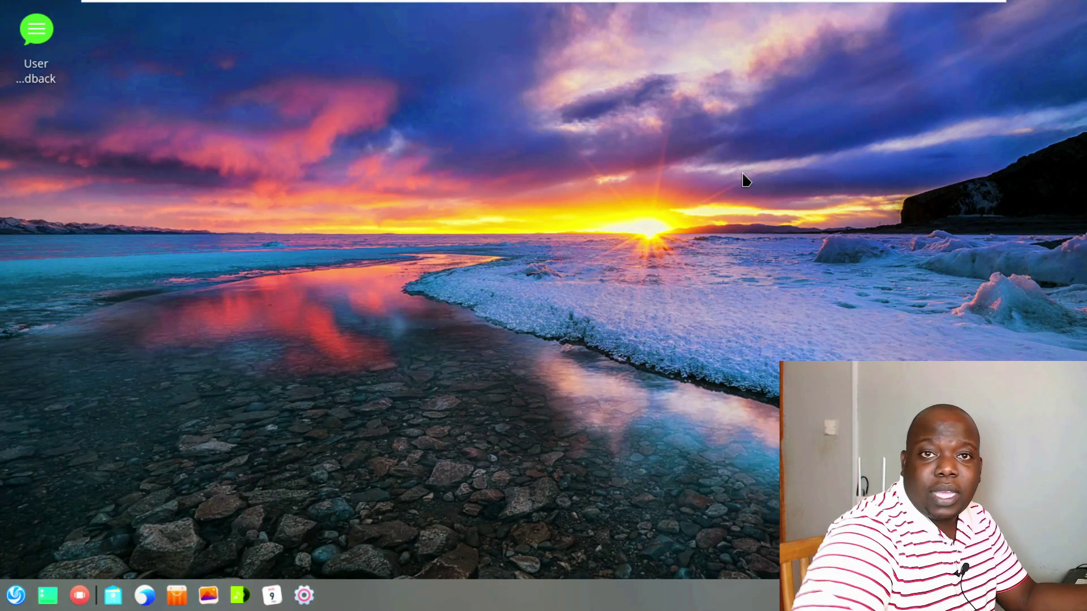
right_click(328, 151)
click(316, 179)
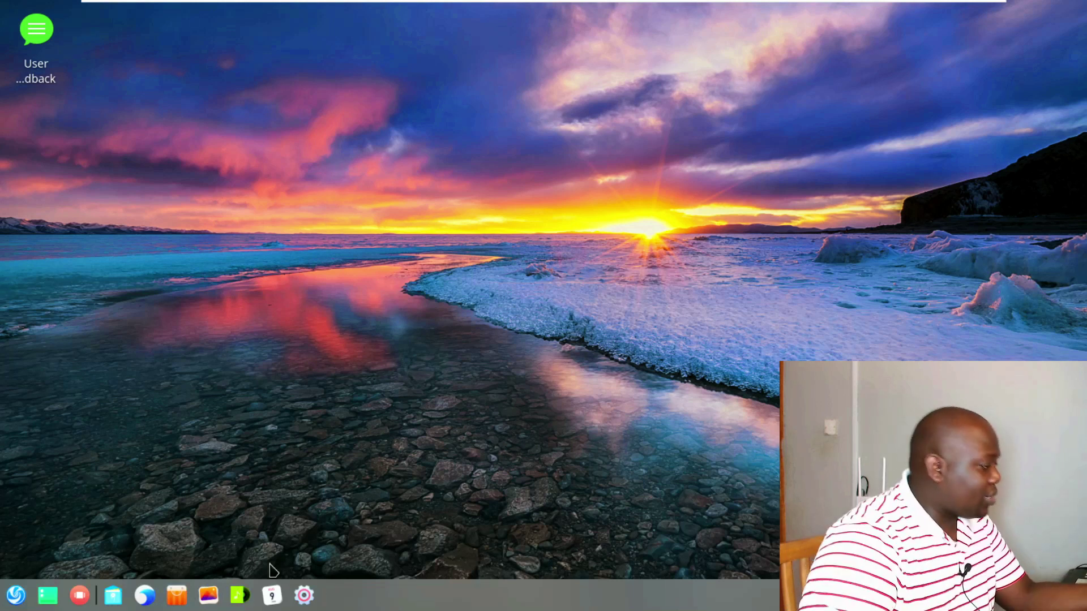
click(23, 596)
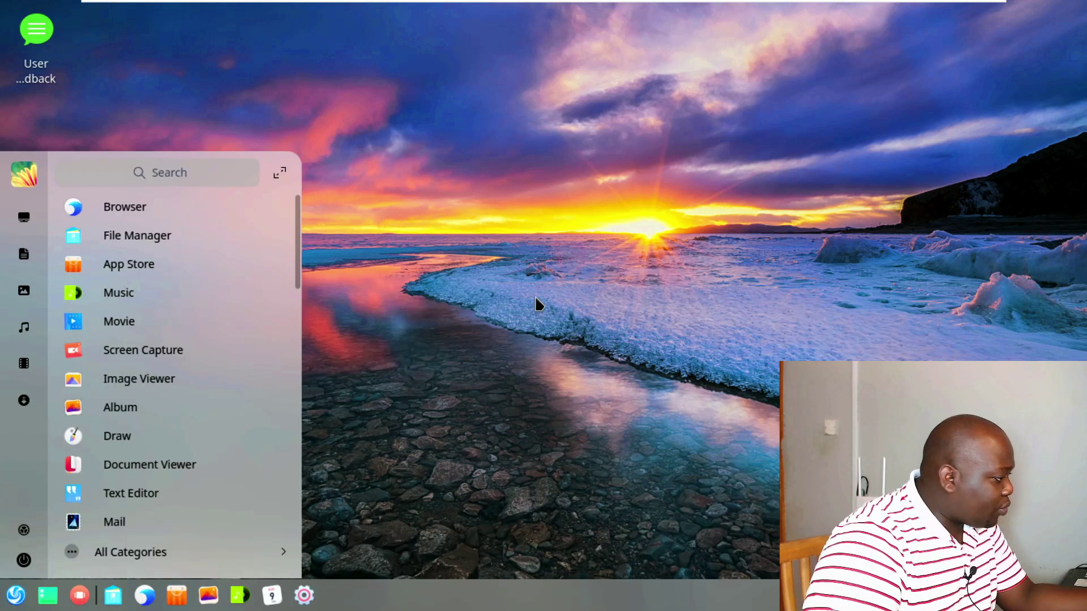
click(295, 604)
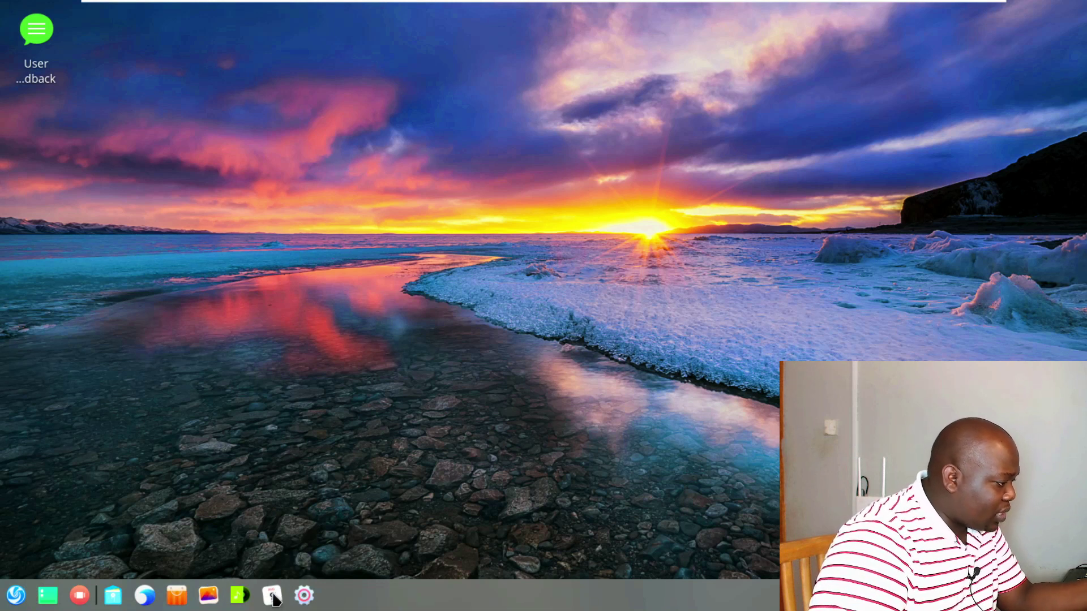
Launch Deepin Music, then confirm minimizing it to the system tray after glancing at the launcher's Internet category
click(247, 600)
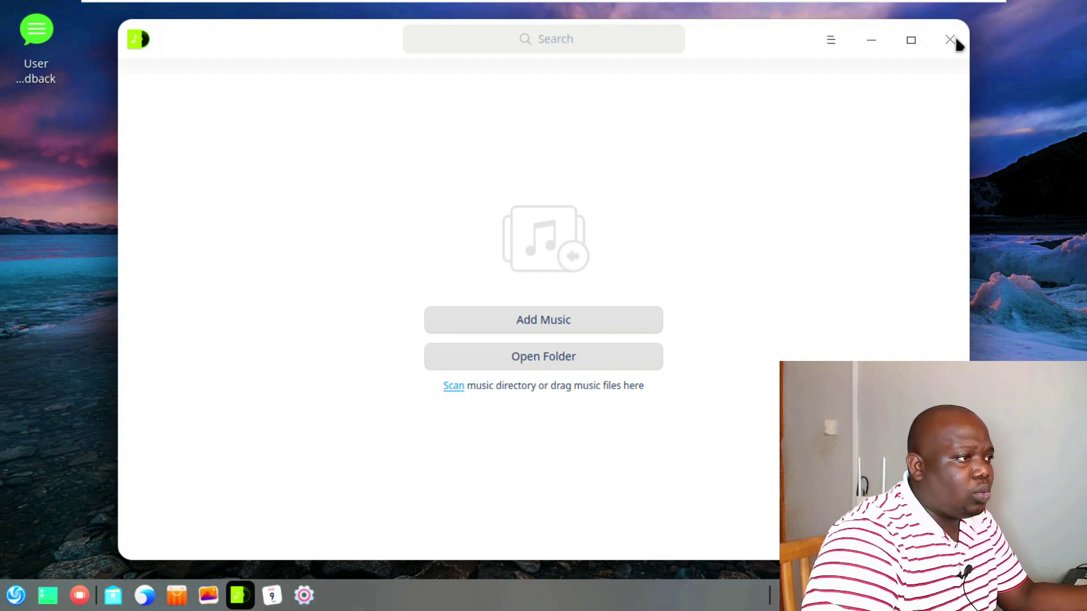
click(15, 595)
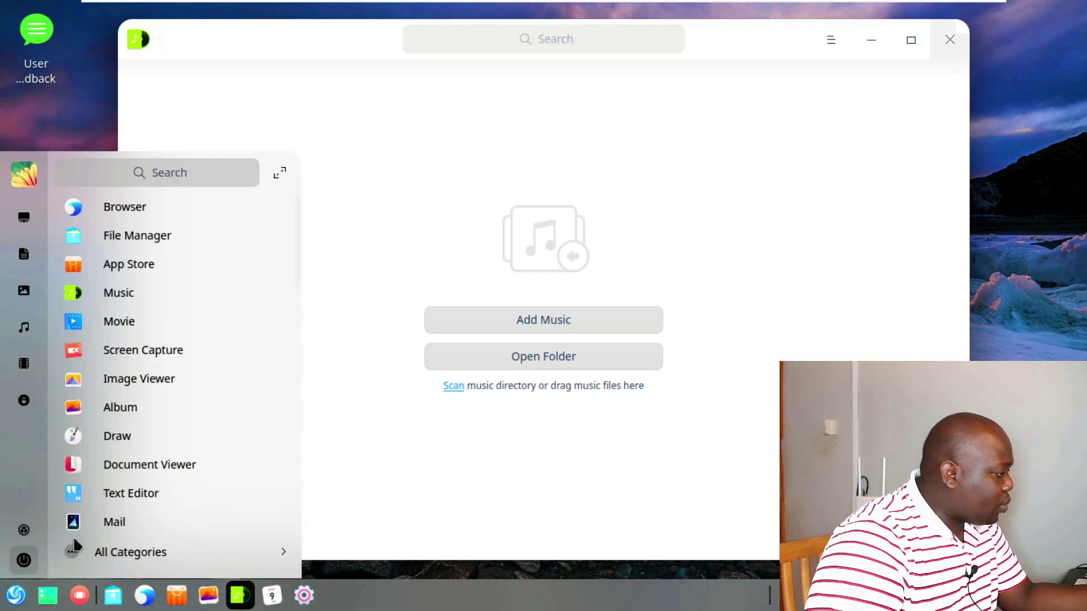
click(133, 551)
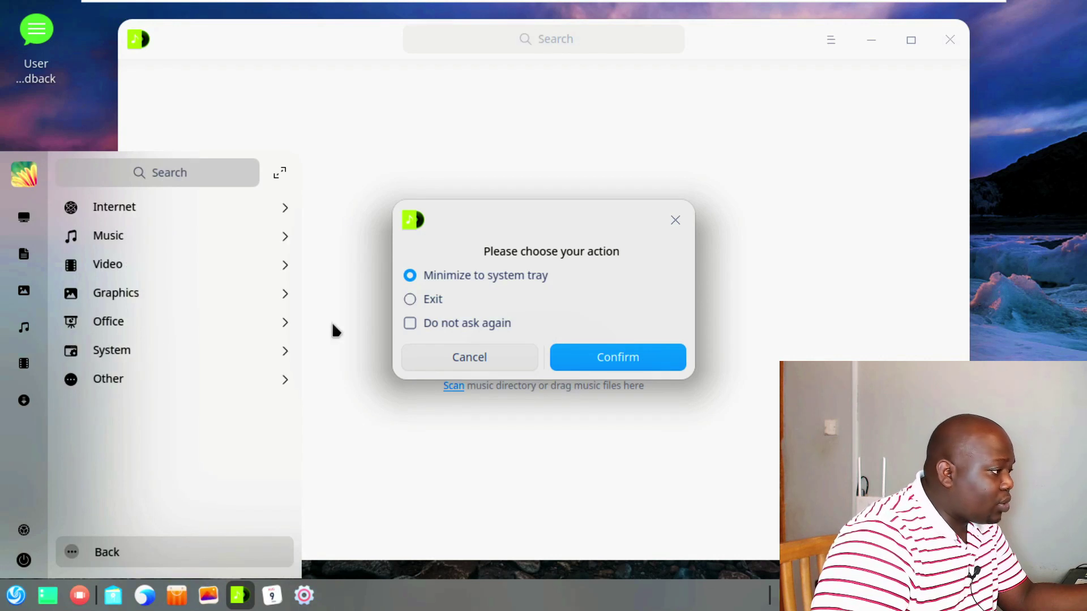
click(167, 213)
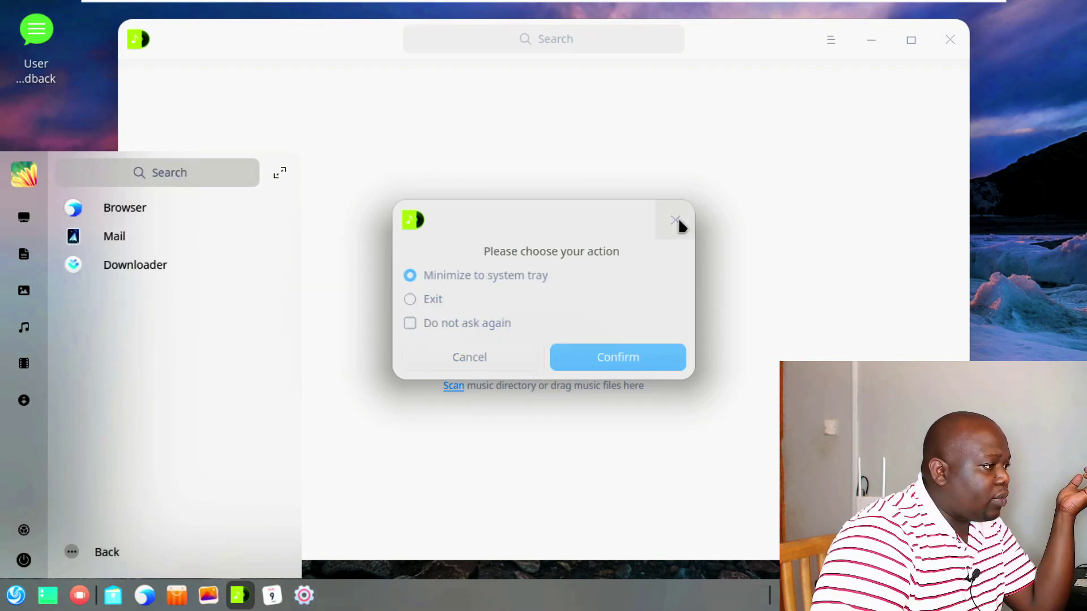
click(955, 42)
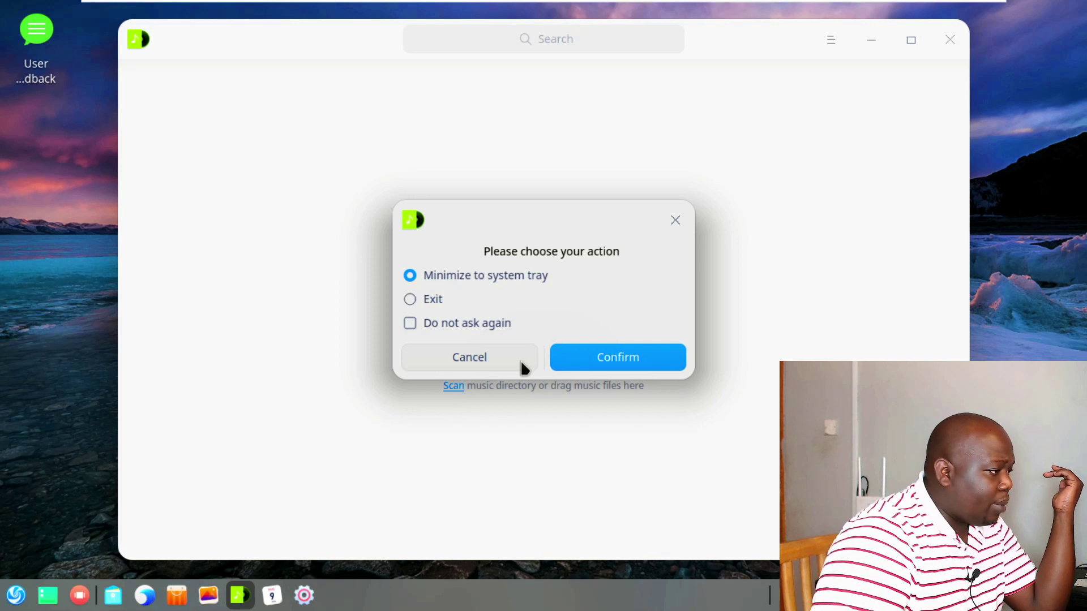
click(600, 356)
click(16, 594)
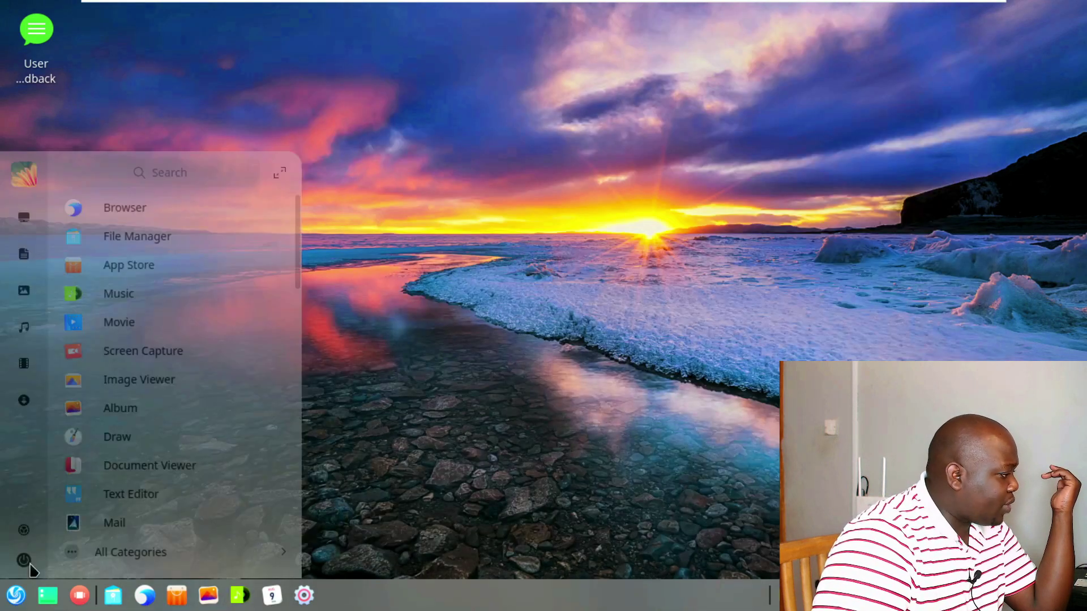
Browse the launcher's Music and Video categories, then close it and right-click the desktop
click(128, 556)
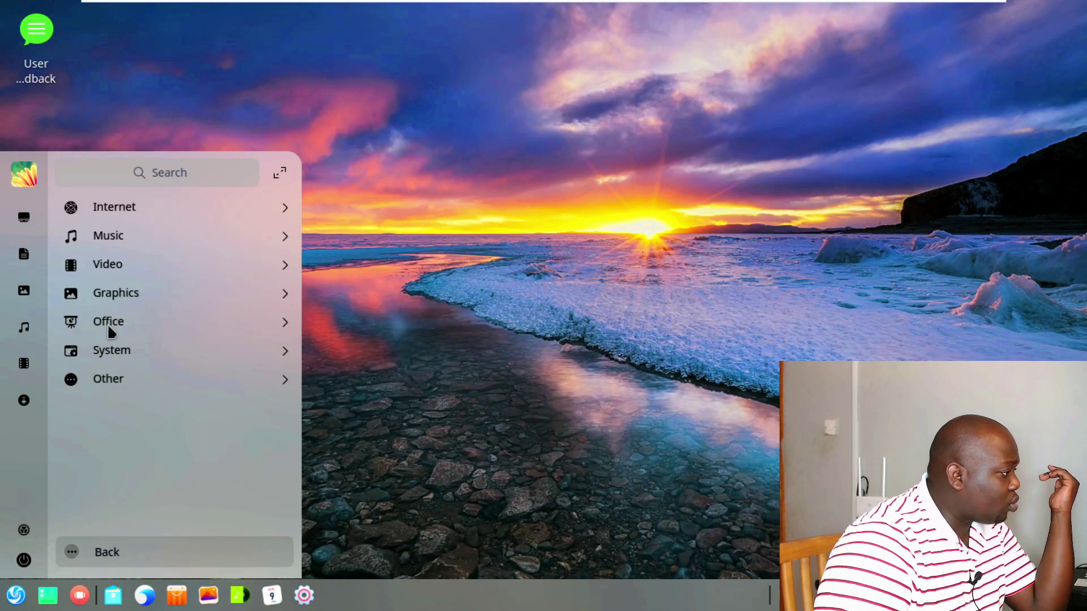
click(108, 236)
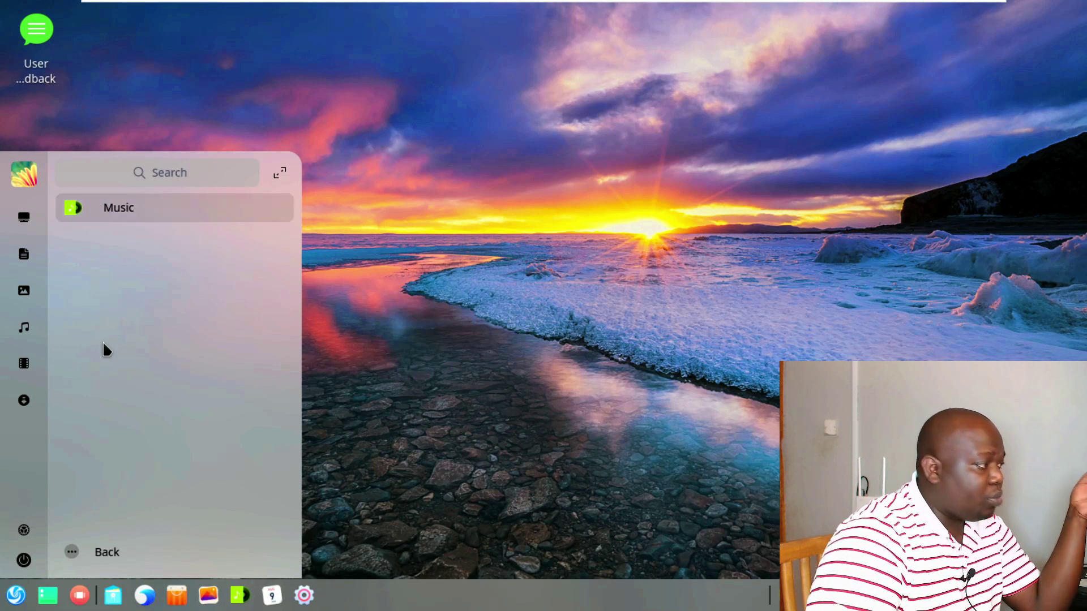
click(76, 552)
click(151, 270)
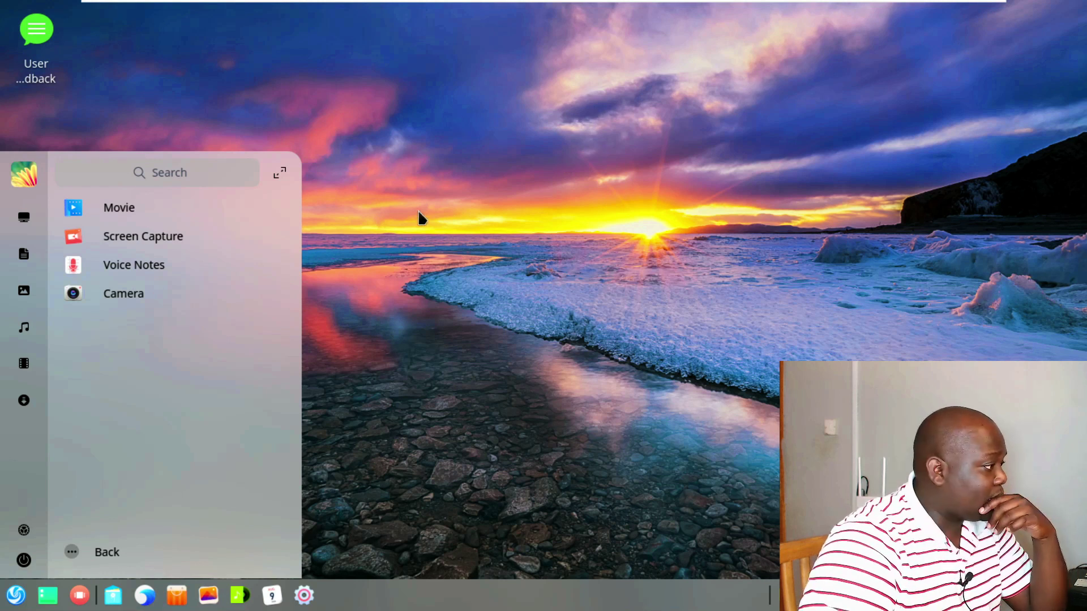
click(428, 186)
right_click(376, 109)
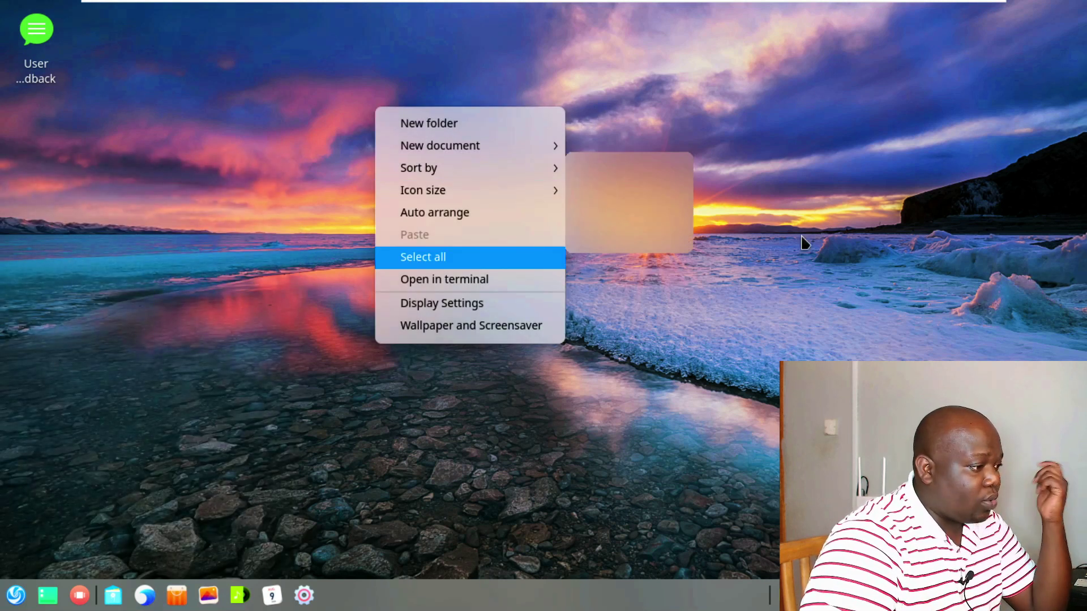